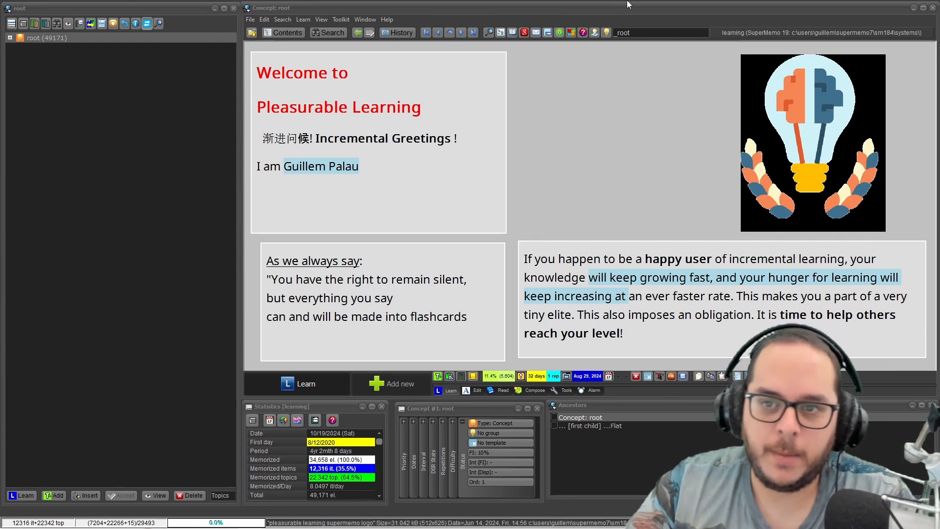
Step: Inspect the component order of the welcome concept element, leaving its order as is
click(625, 121)
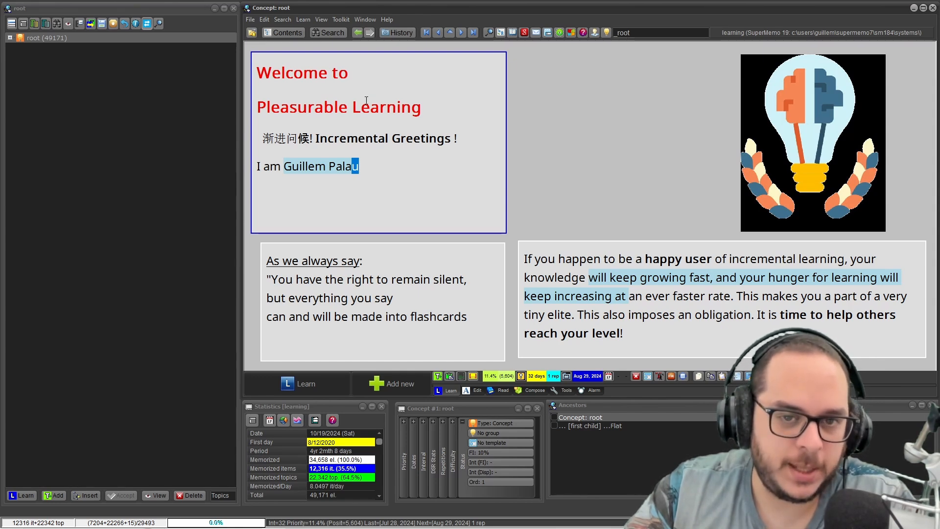
mouse_move(832, 117)
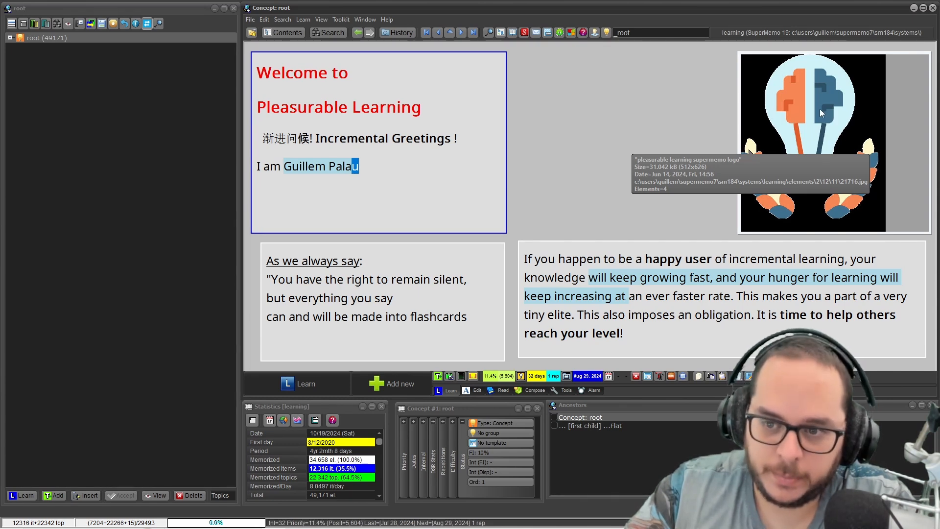
key(alt+o)
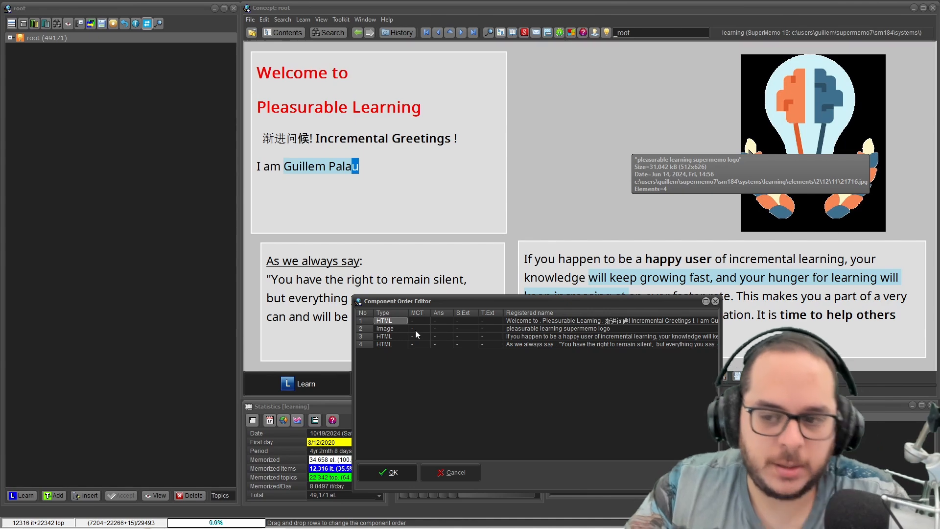
key(Escape)
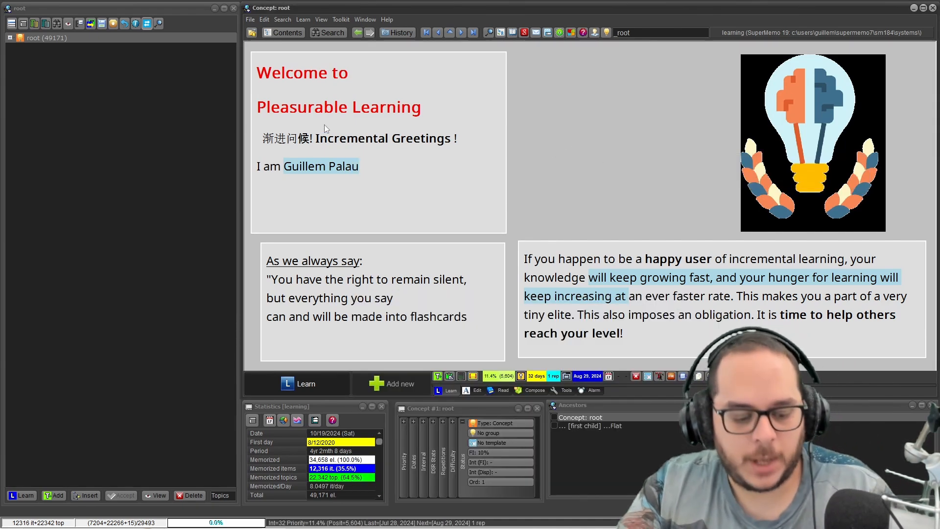
Step: Go back to the topic "Who is the person in the portrait? Pablo Picaso" and examine its text and portraits
key(alt+Left)
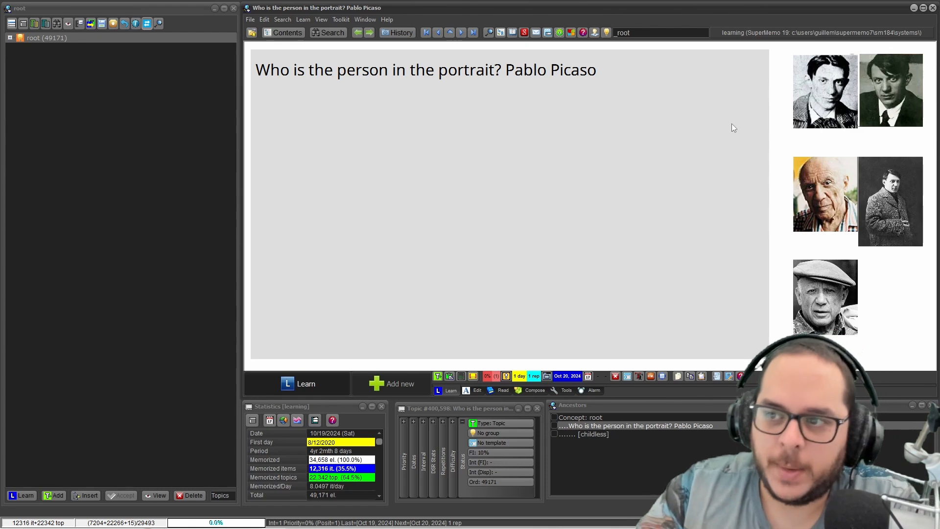
mouse_move(800, 196)
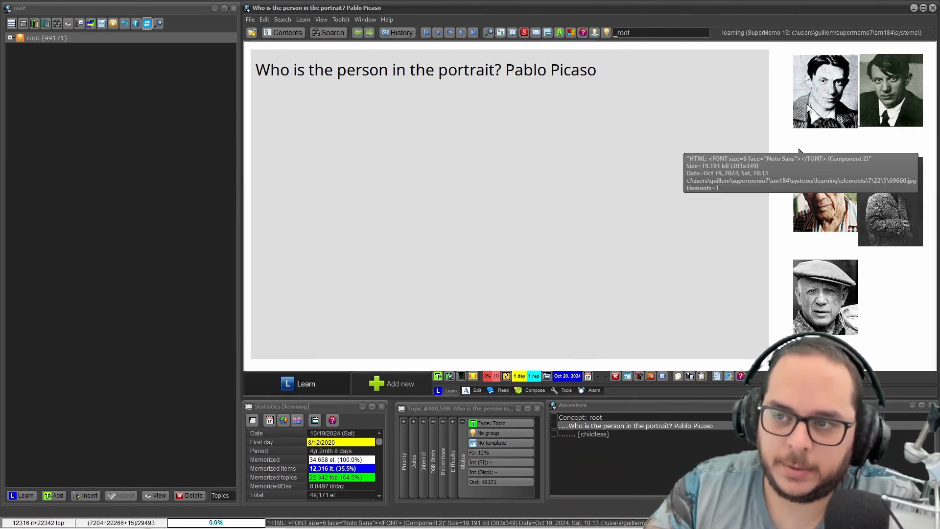
click(588, 98)
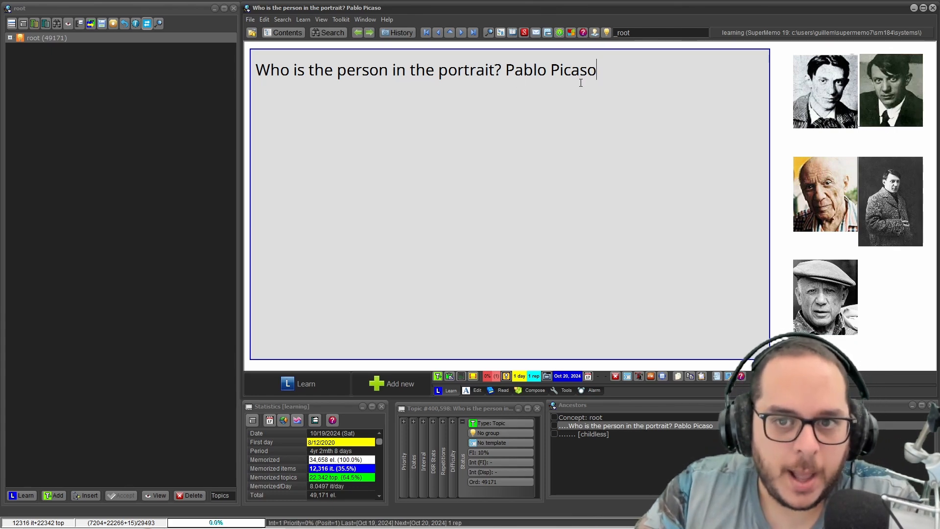
drag(606, 80, 503, 69)
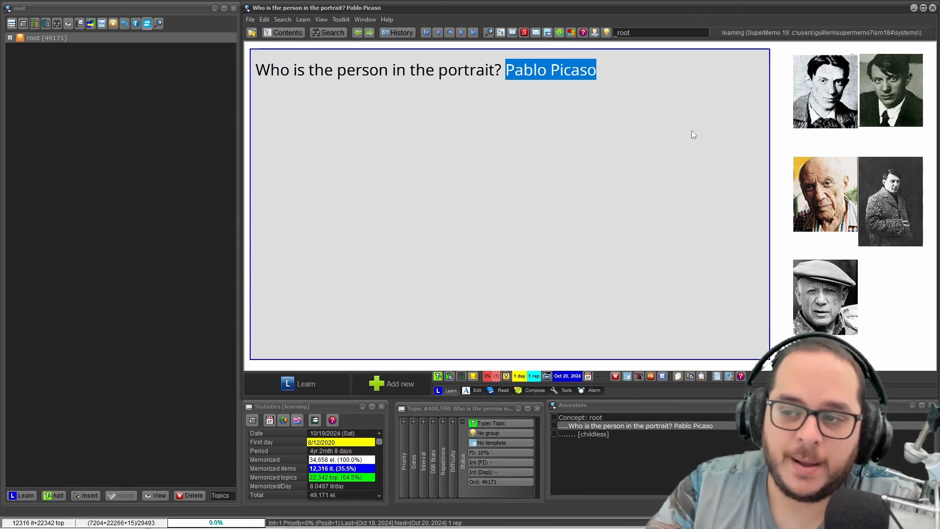
click(641, 123)
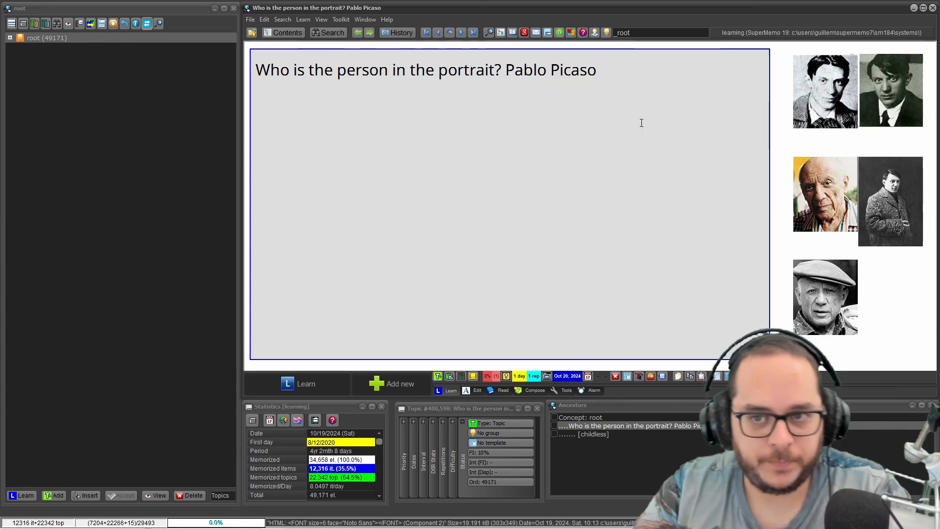
key(Escape)
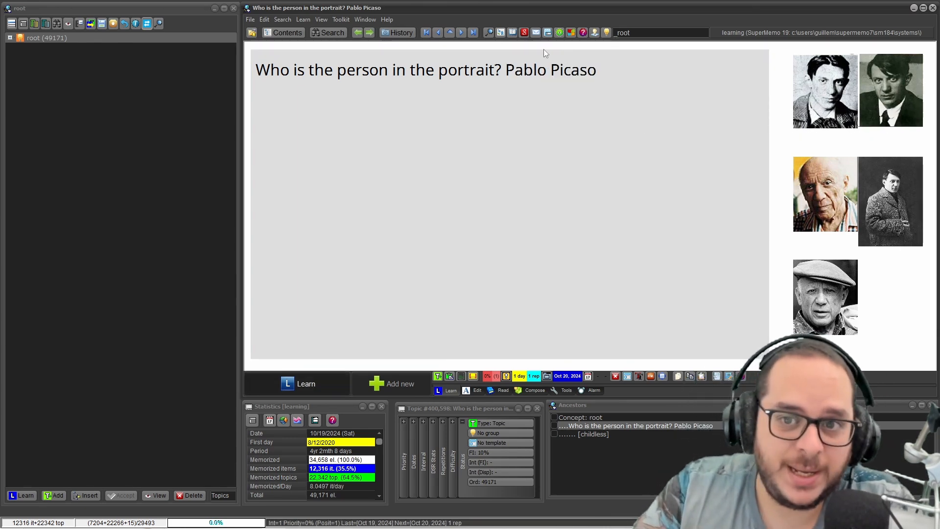
Step: Dismember the portrait topic, propagating HTML component #1 to all child elements and setting the parent to be ignored in learning
right_click(525, 47)
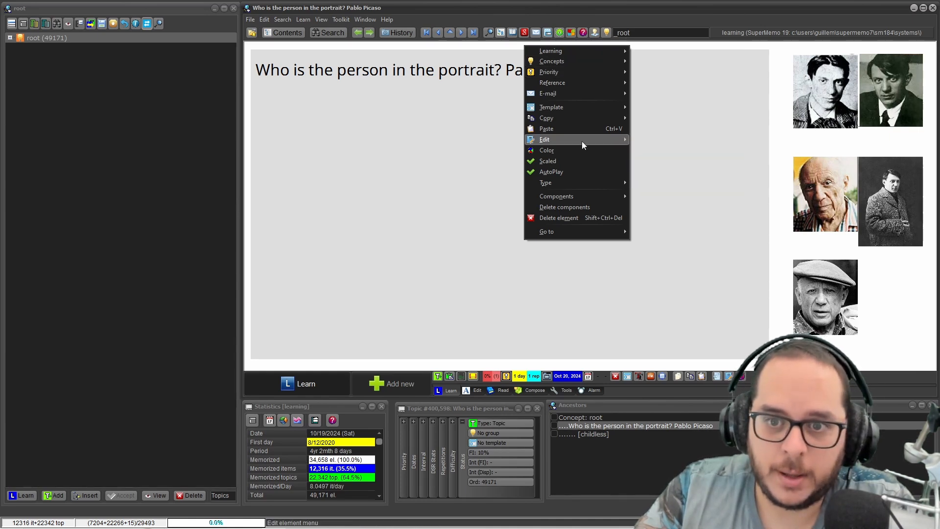
mouse_move(581, 141)
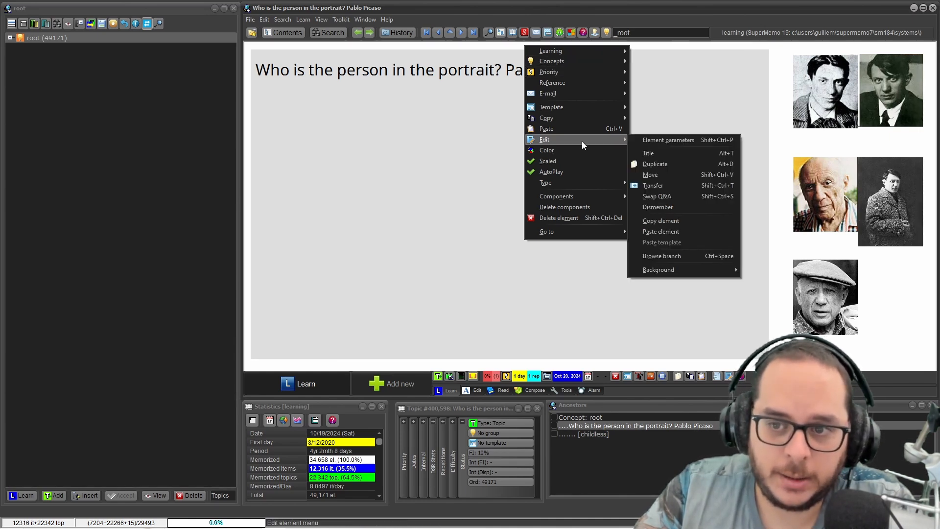
click(668, 205)
drag(419, 171, 560, 152)
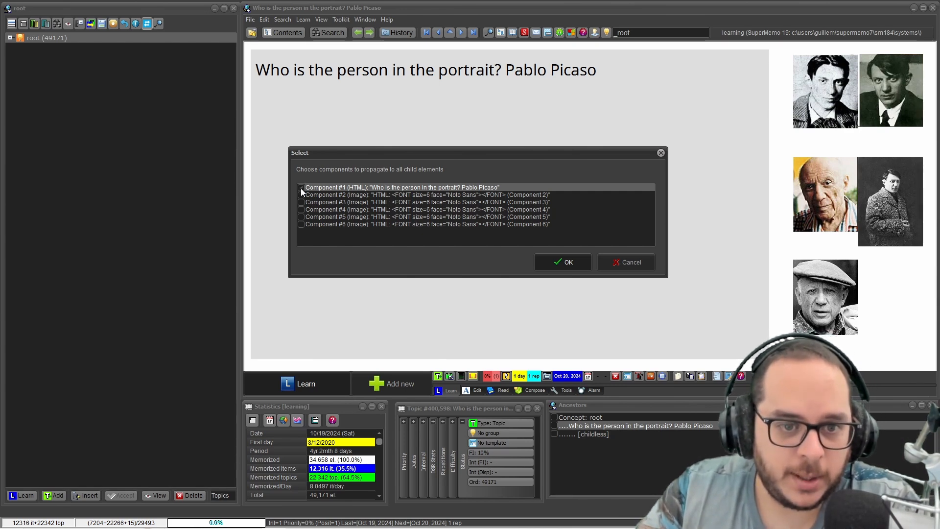
click(576, 259)
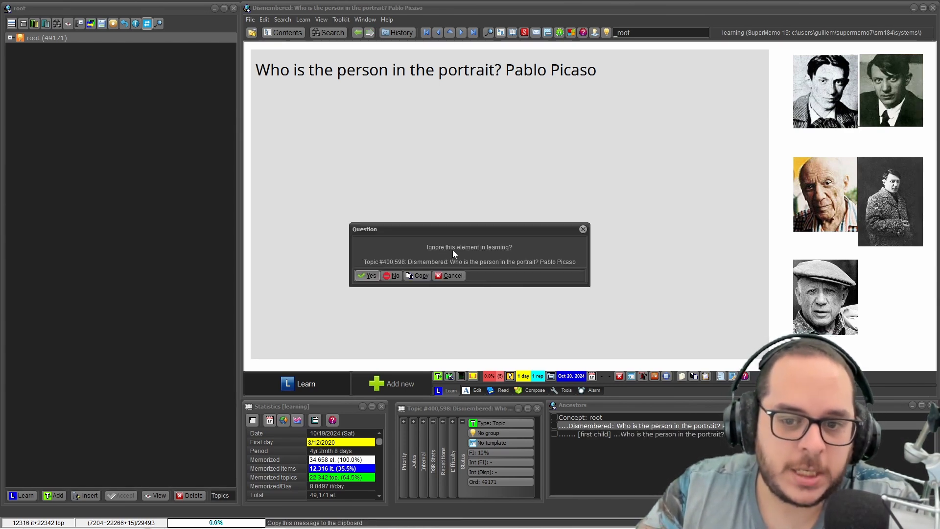
click(370, 276)
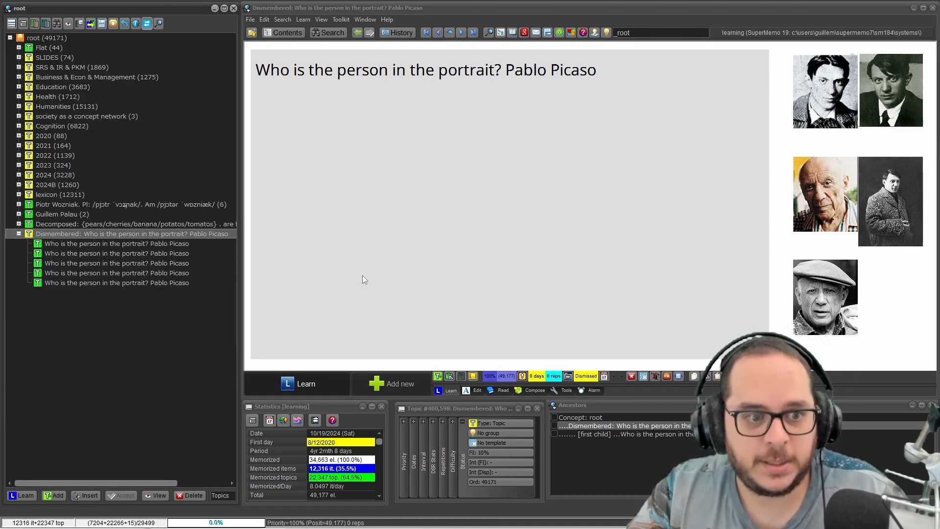
Step: Look through the child topics of the dismembered element to check which portrait each one contains
click(139, 244)
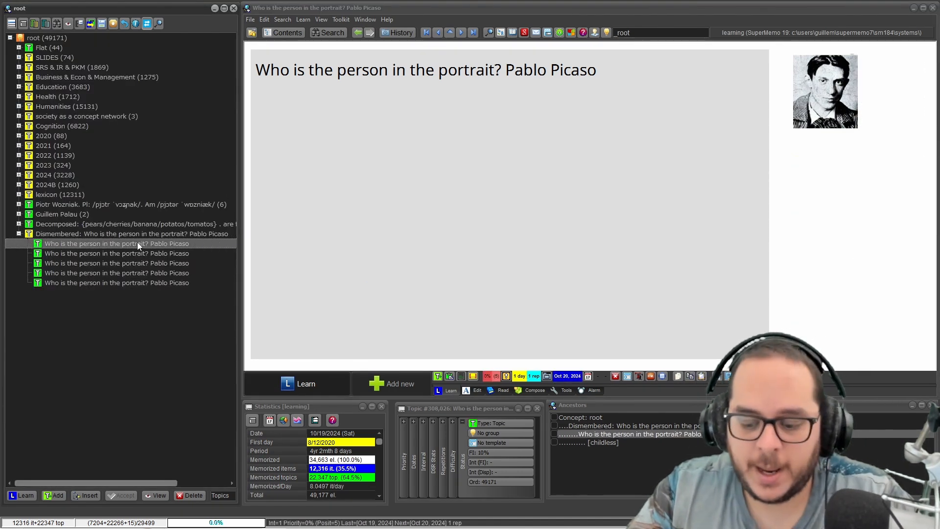
key(Down)
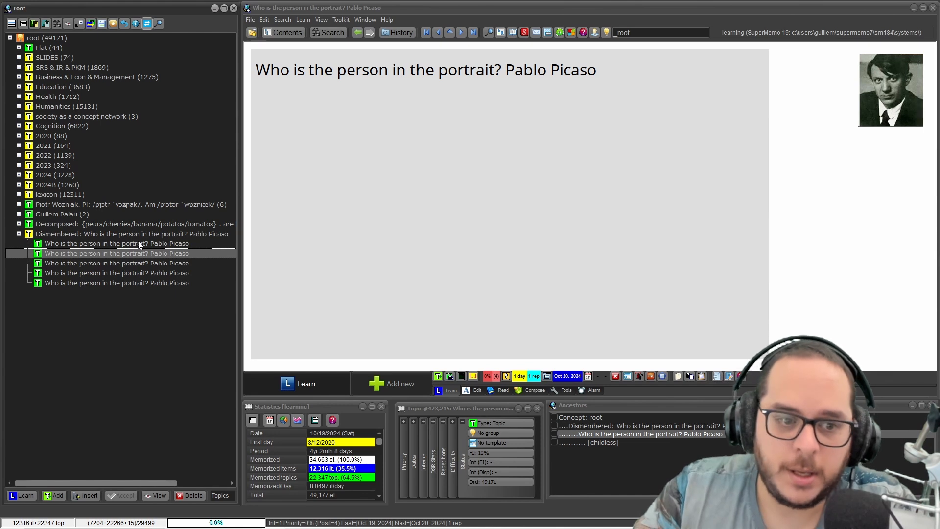
key(Down)
key(Down)
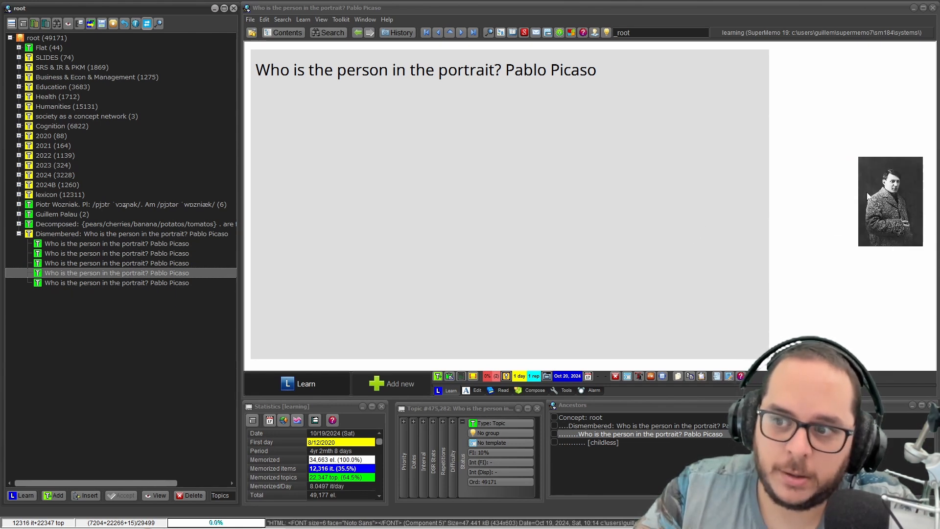
key(Down)
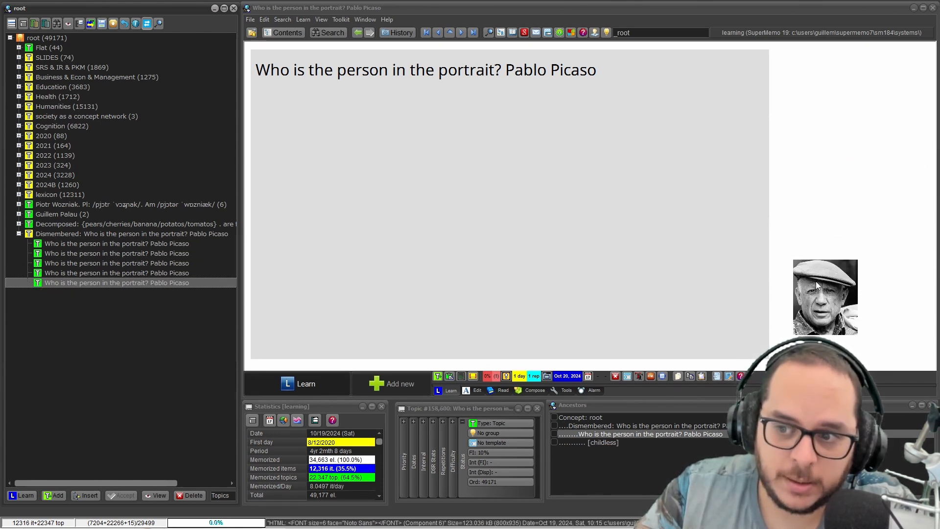
Step: Browse the dismembered branch, narrow it to the five child topics, and apply the Article Picture template to all of them
click(144, 235)
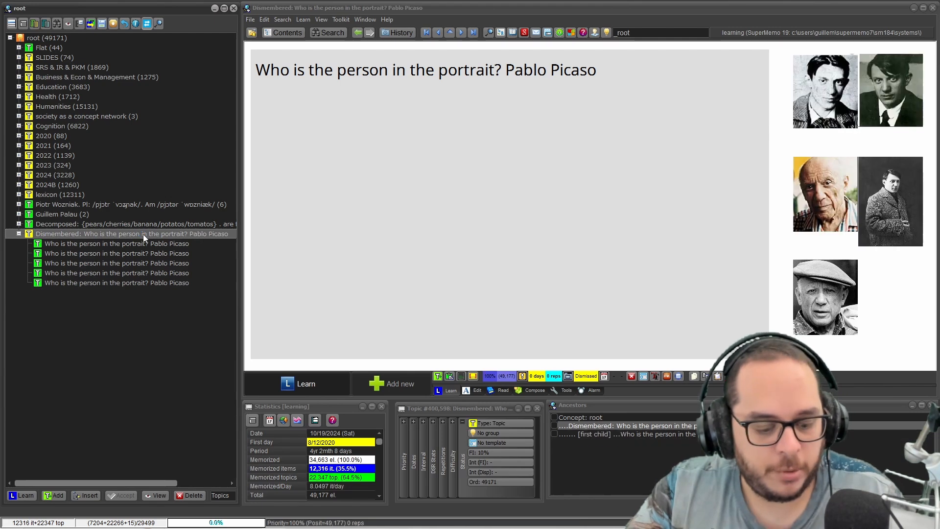
key(ctrl+space)
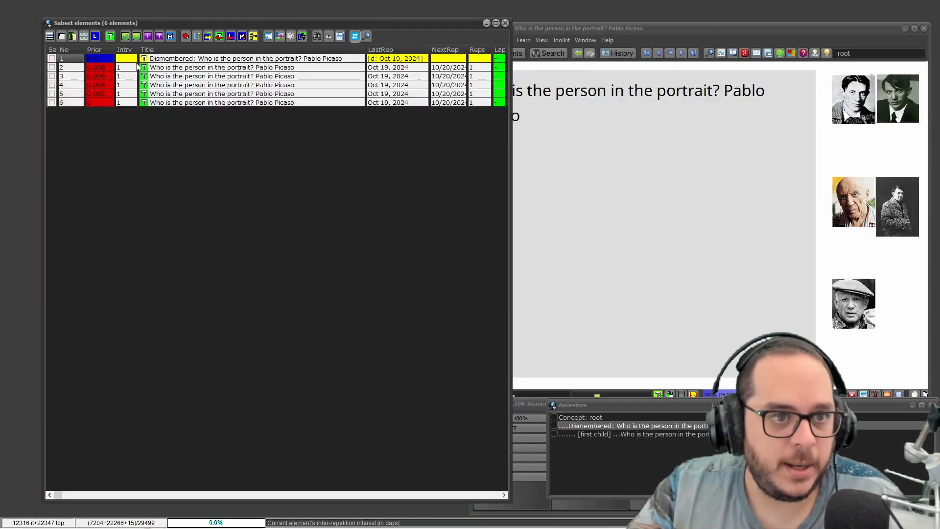
click(170, 37)
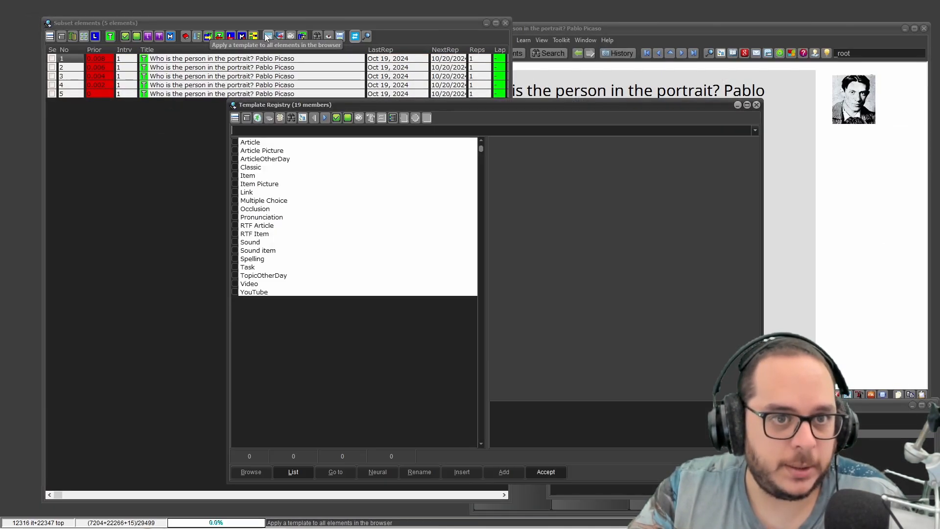
click(269, 36)
click(246, 142)
click(250, 150)
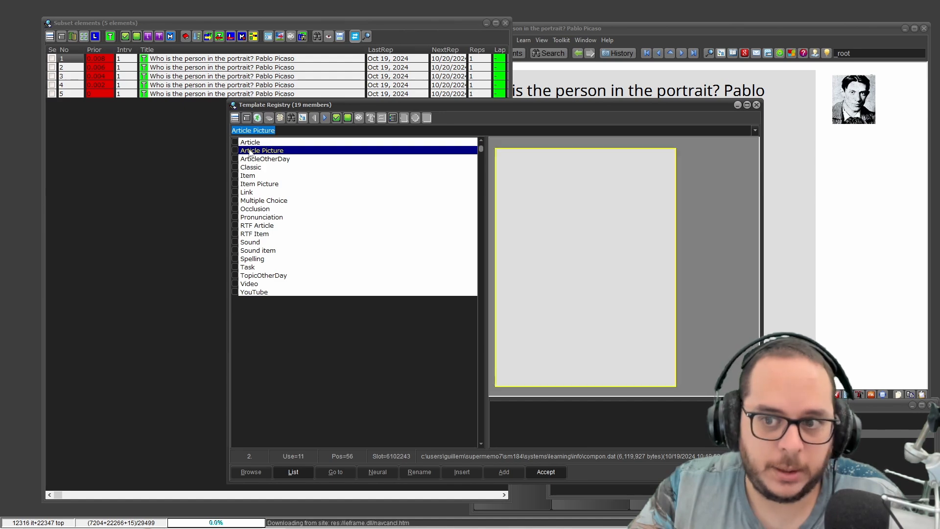
click(547, 472)
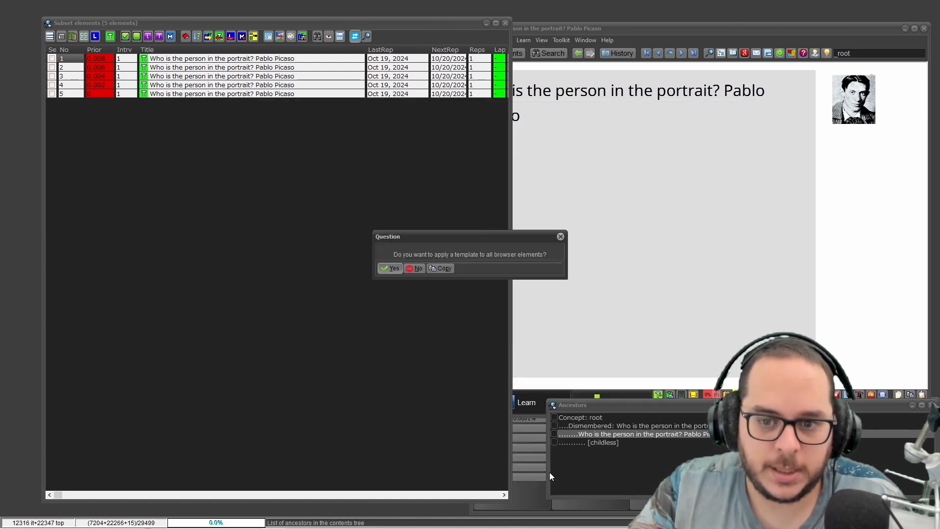
click(390, 268)
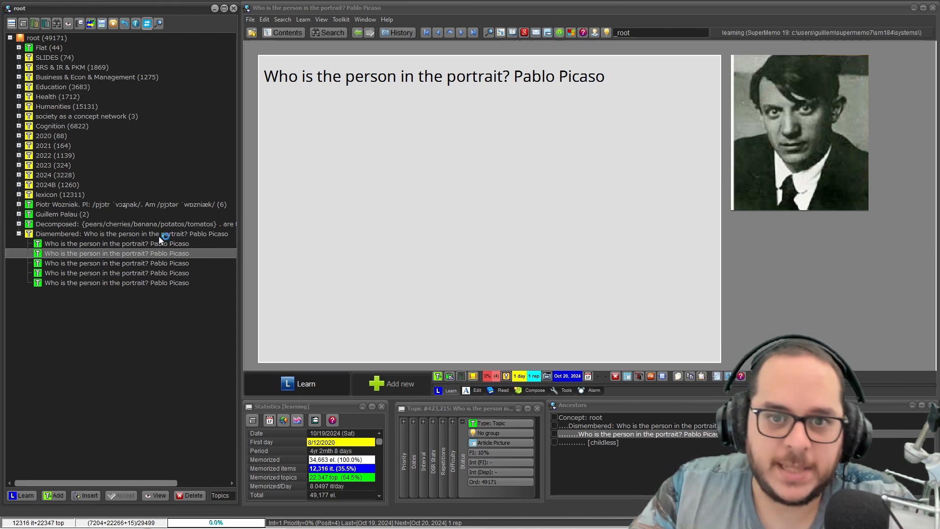
Step: Review the layout of the text and enlarged portrait in the child topics
key(Down)
key(Down)
key(Down)
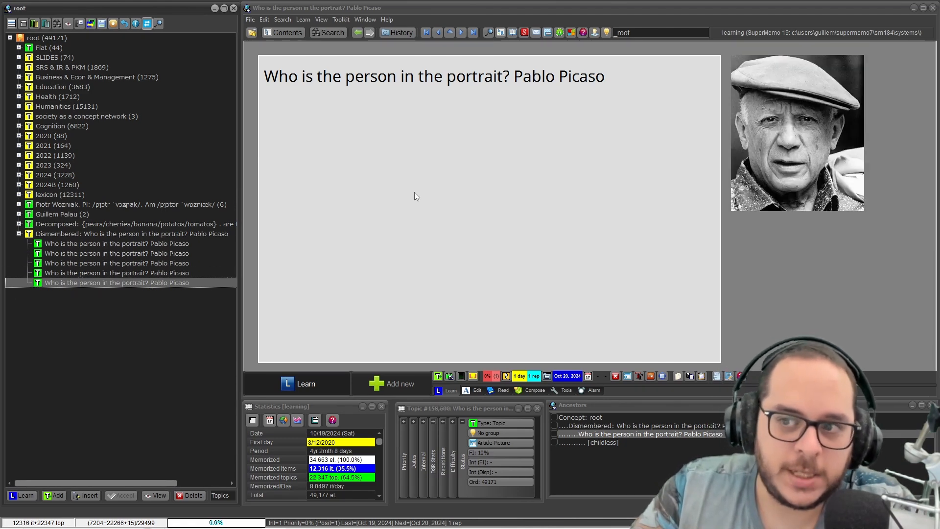
key(Up)
key(Up)
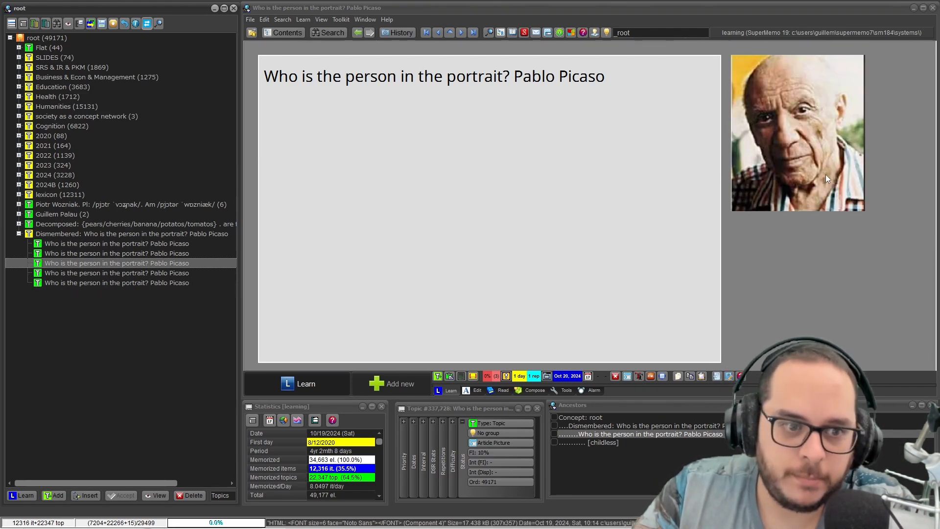
Step: Create a cloze deletion on "Pablo Picaso" in the first child topic
key(Up)
key(Up)
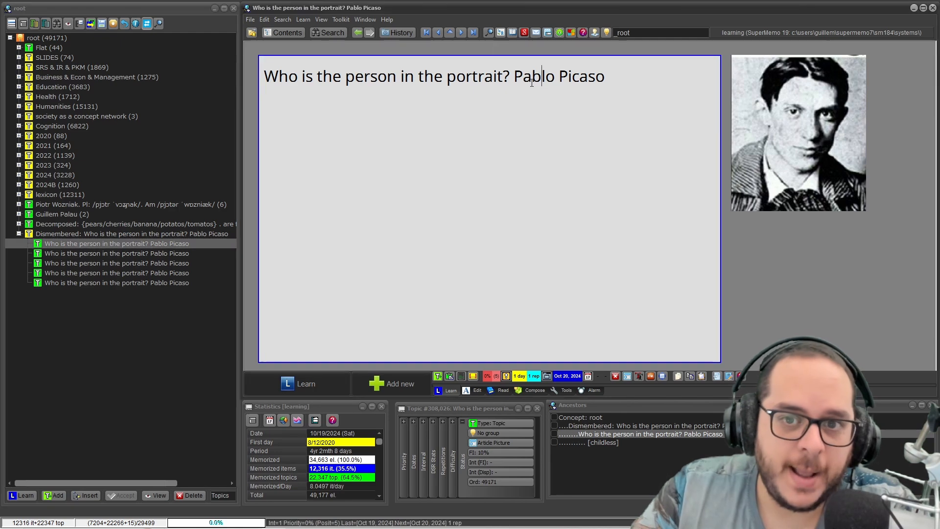
drag(514, 76, 626, 73)
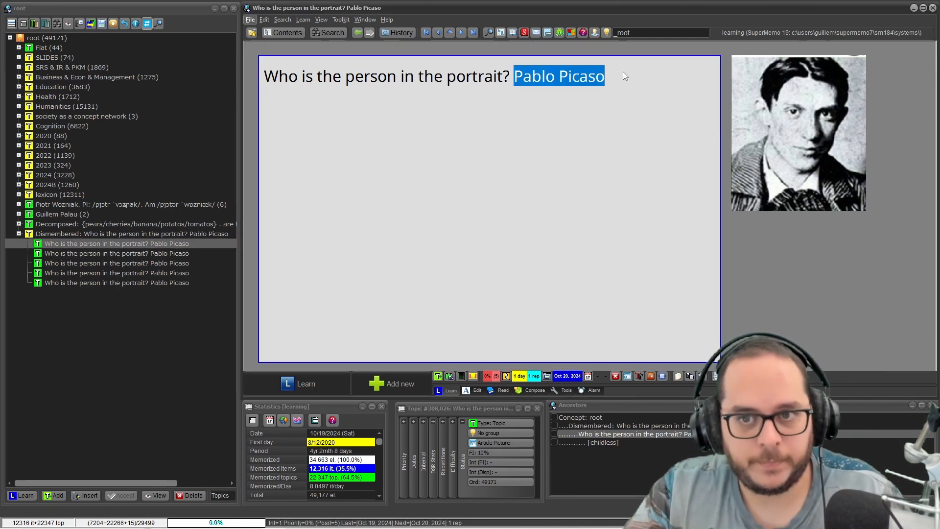
key(alt+z)
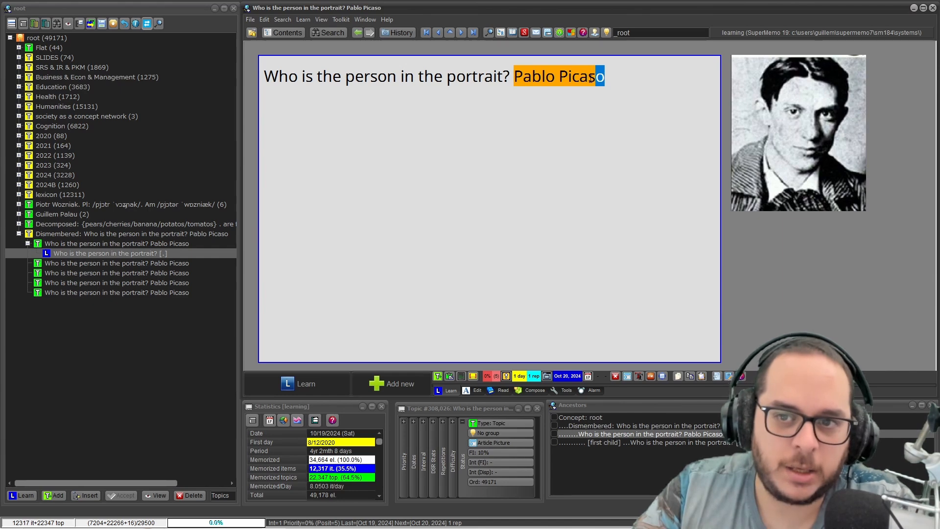
Step: Create a cloze deletion on "Pablo Picaso" in the dismembered parent topic and open the generated item
click(178, 234)
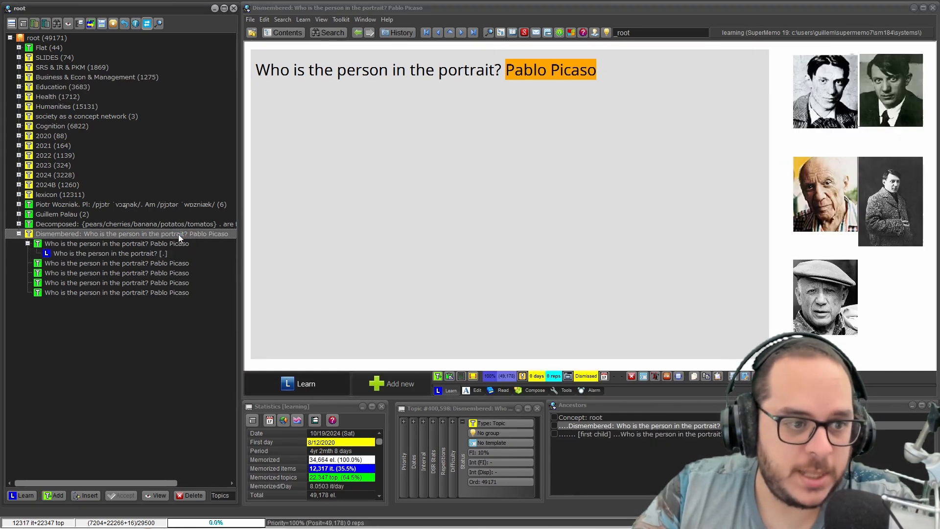
click(491, 156)
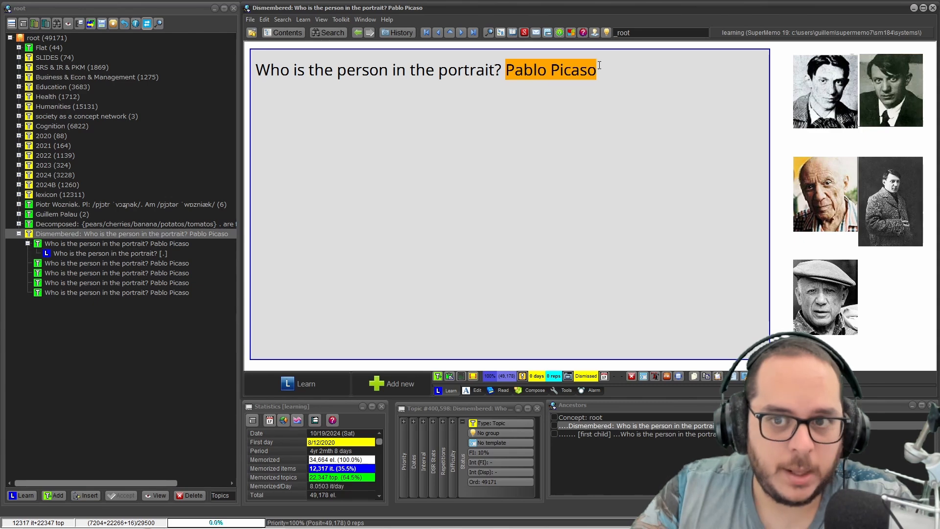
drag(598, 70, 516, 71)
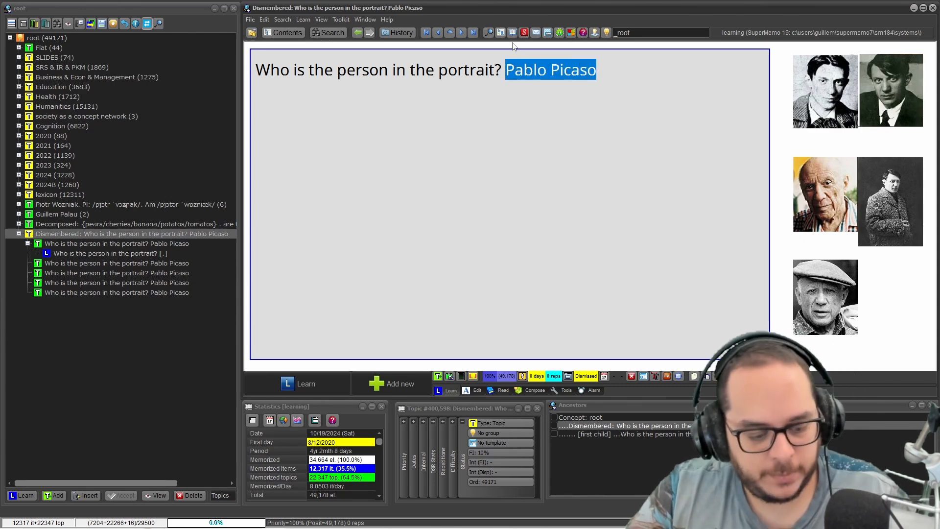
key(alt+z)
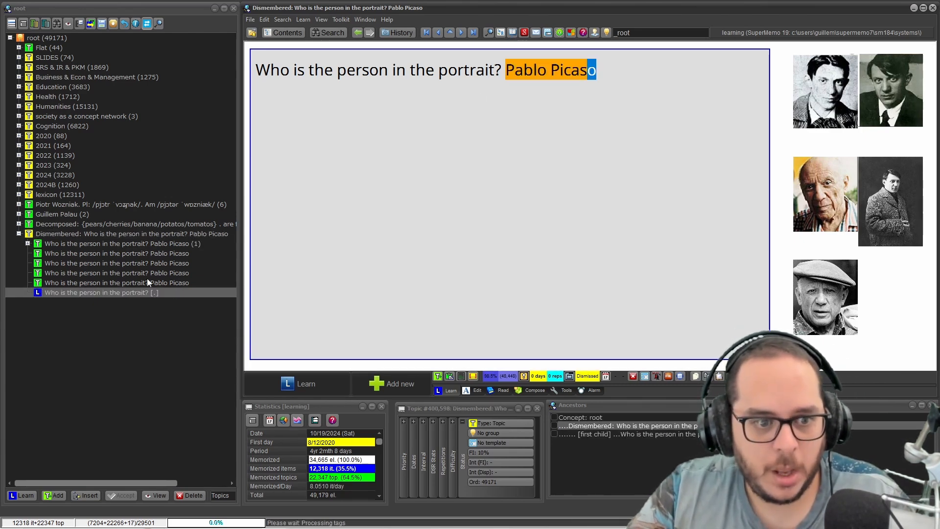
click(120, 292)
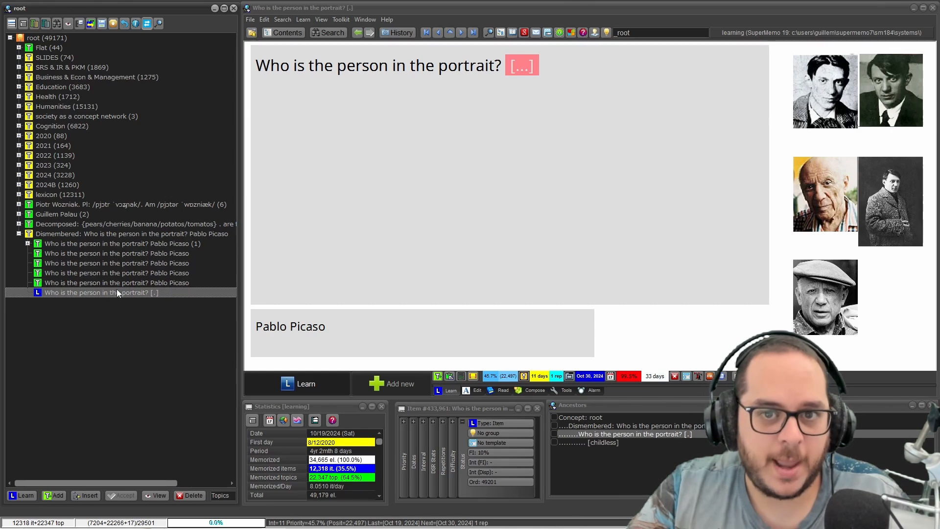
Step: Delete the "[...]" cloze placeholder from the generated item's question text
click(505, 70)
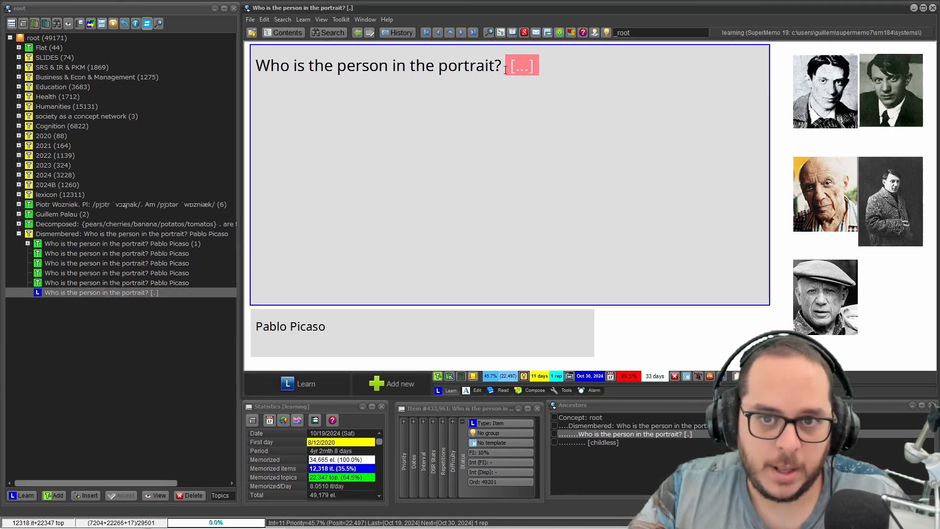
drag(505, 70, 541, 70)
key(BackSpace)
key(Escape)
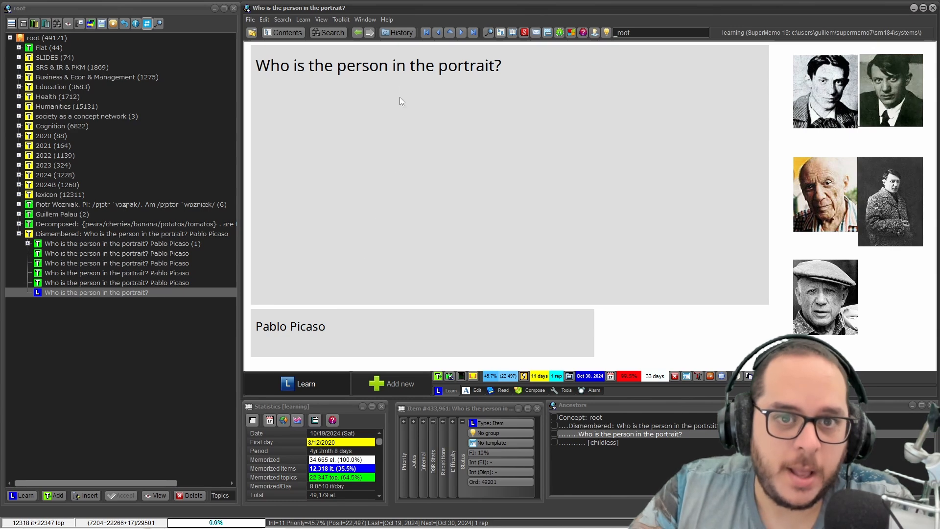
Step: Dismember the item, propagating only the question text (Component #1) and the "Pablo Picaso" answer (Component #7) to all child elements
right_click(635, 323)
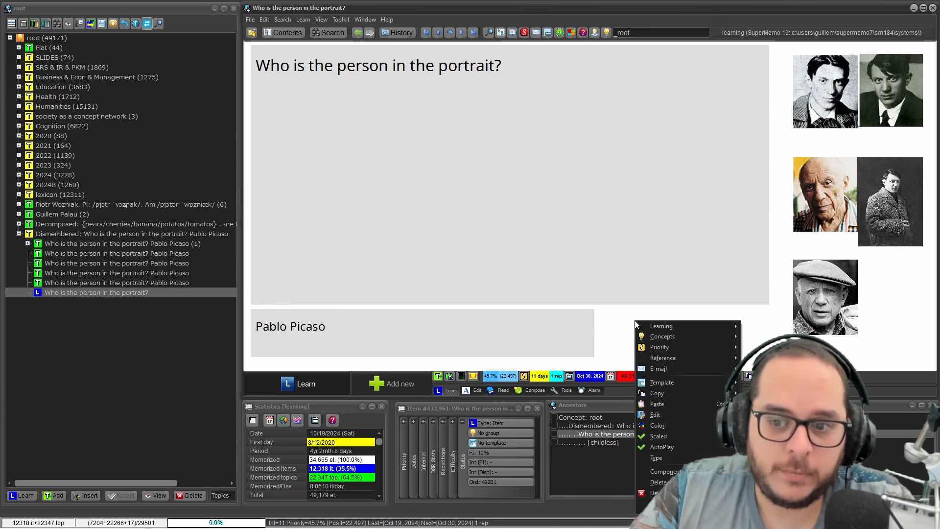
mouse_move(665, 416)
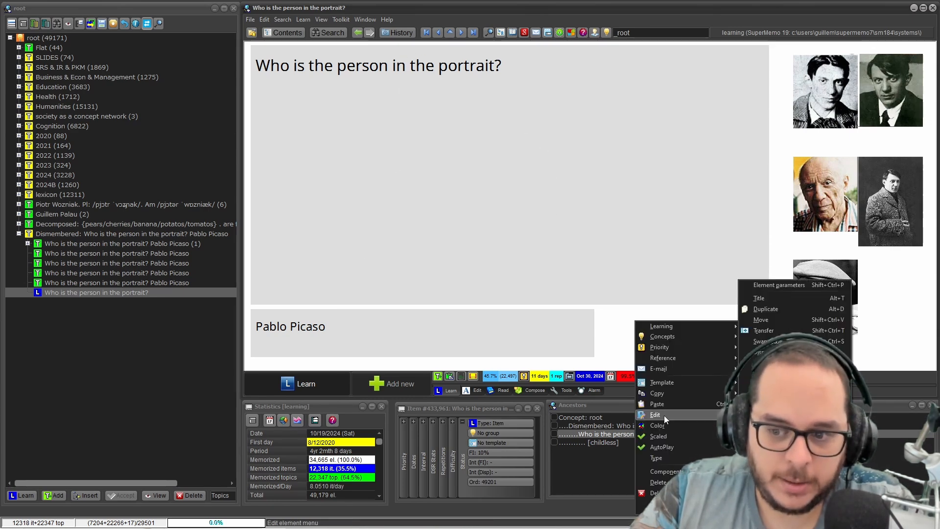
right_click(729, 34)
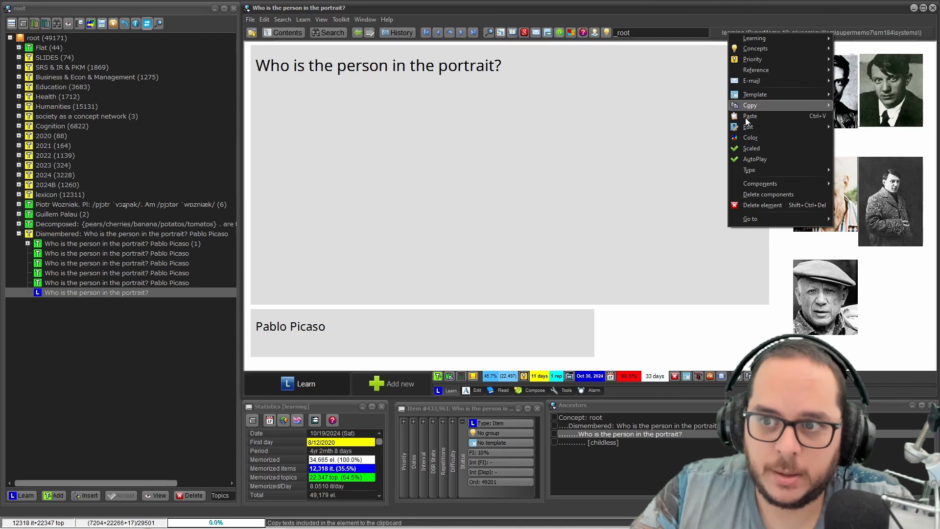
mouse_move(747, 127)
click(652, 194)
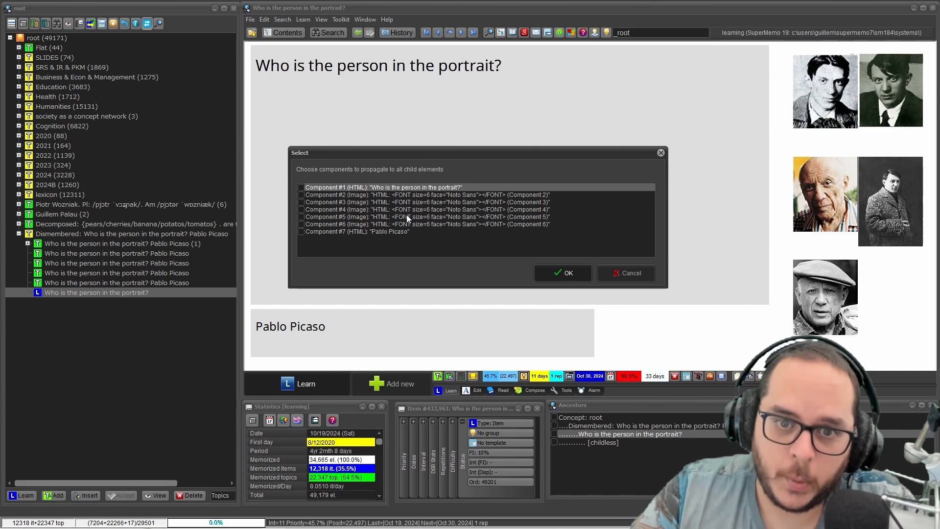
click(301, 187)
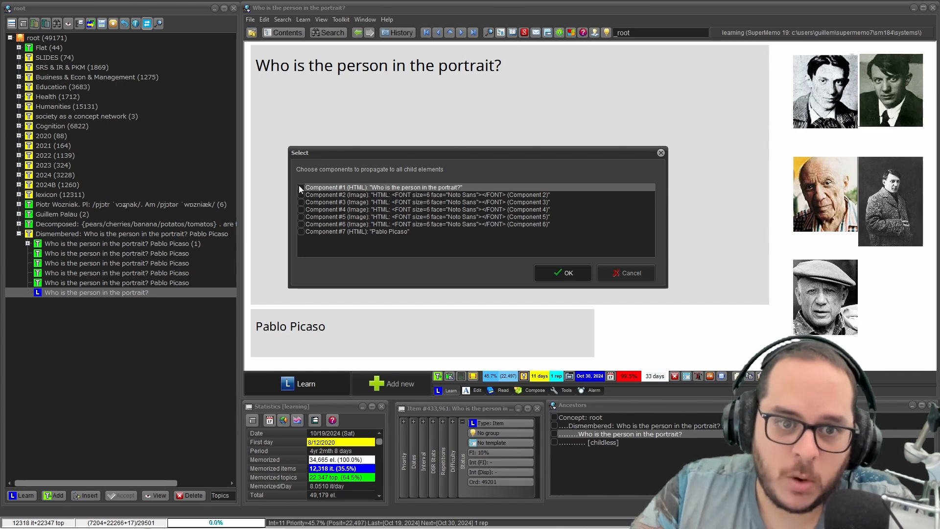
click(302, 231)
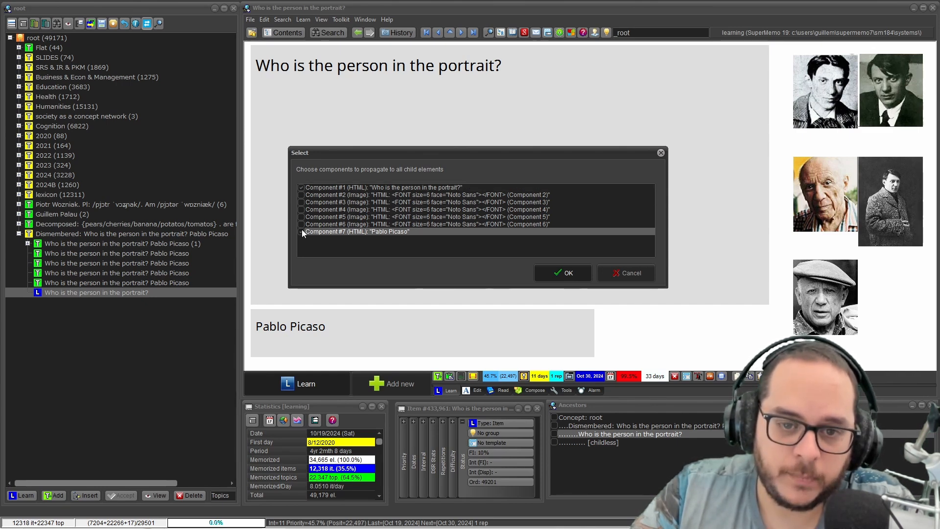
click(301, 231)
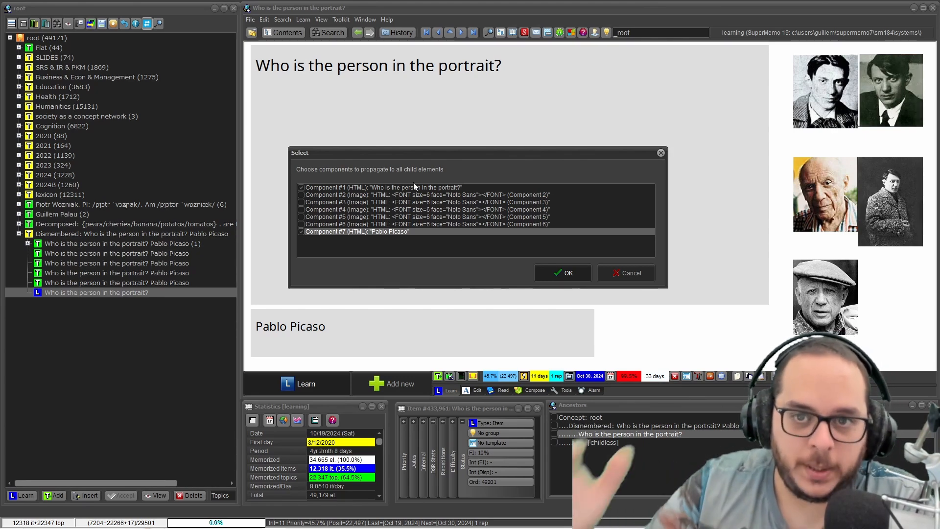
click(567, 273)
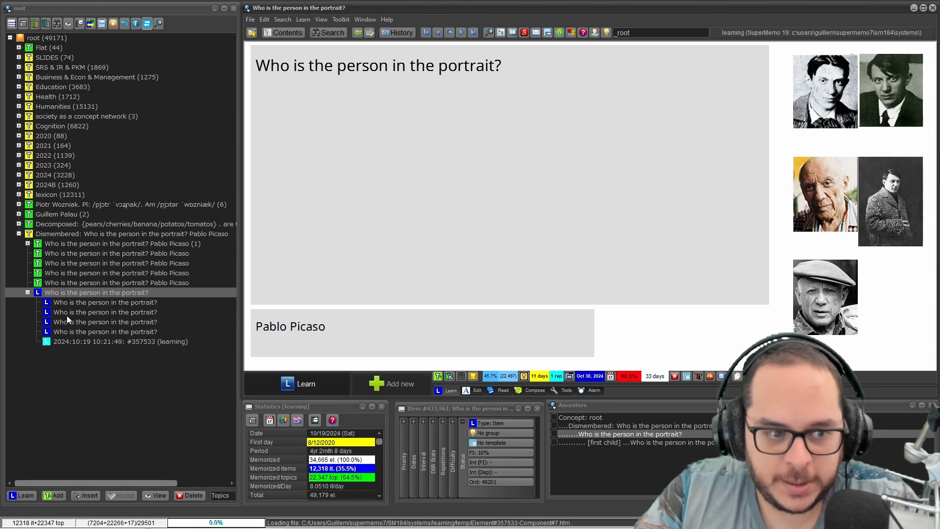
click(386, 276)
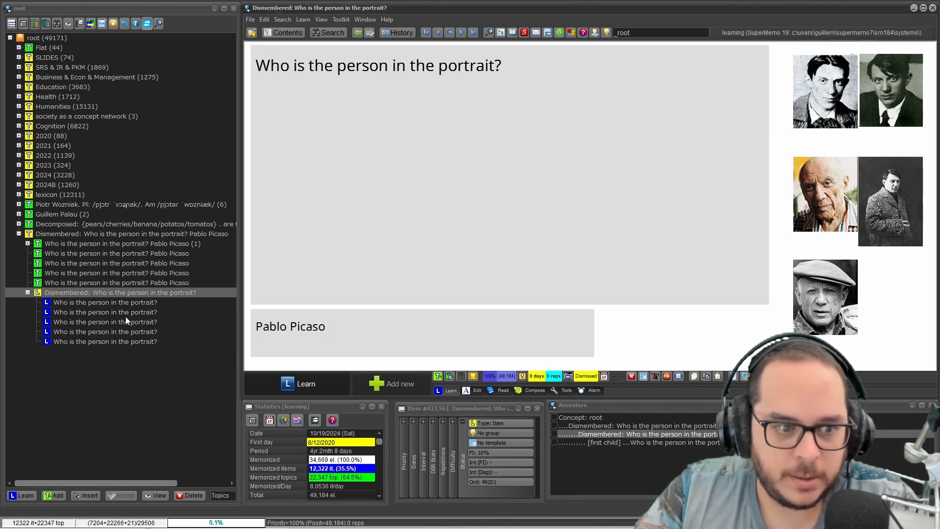
Step: Review the question, answer and single portrait in each child of the dismembered item
click(111, 301)
key(Down)
key(Down)
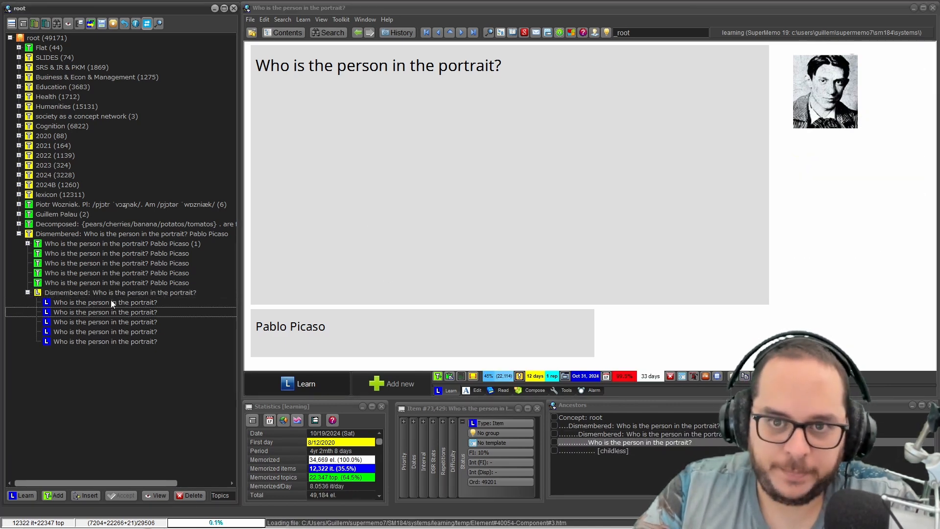
key(Down)
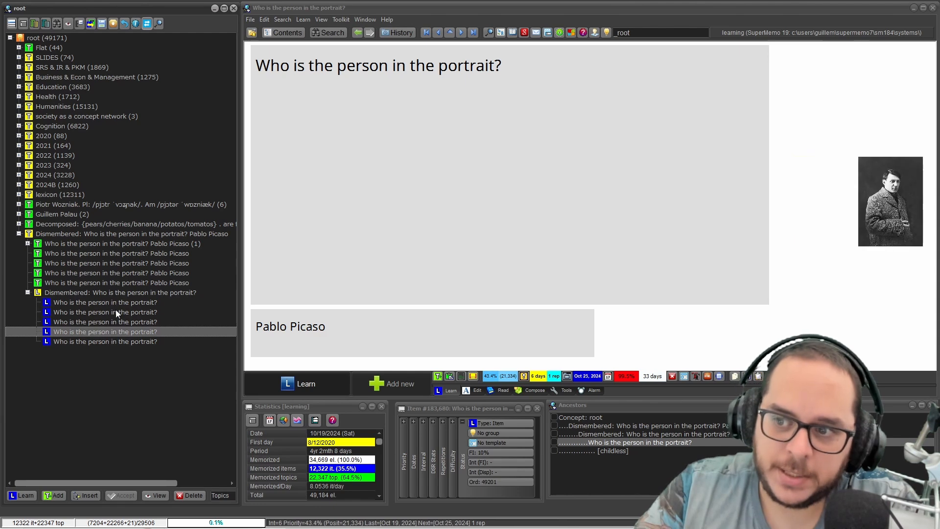
key(Down)
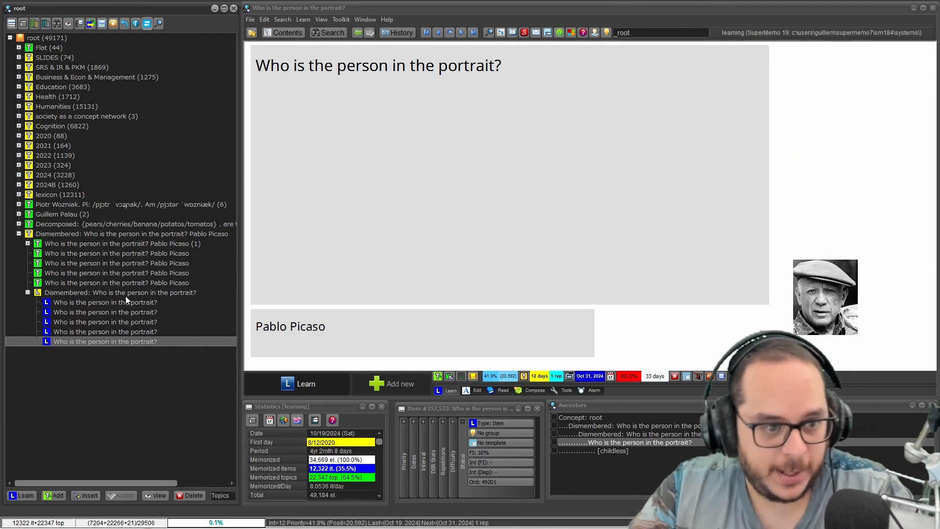
Step: Browse the children of the dismembered item and apply the Item Picture template to all five
click(125, 295)
key(ctrl+space)
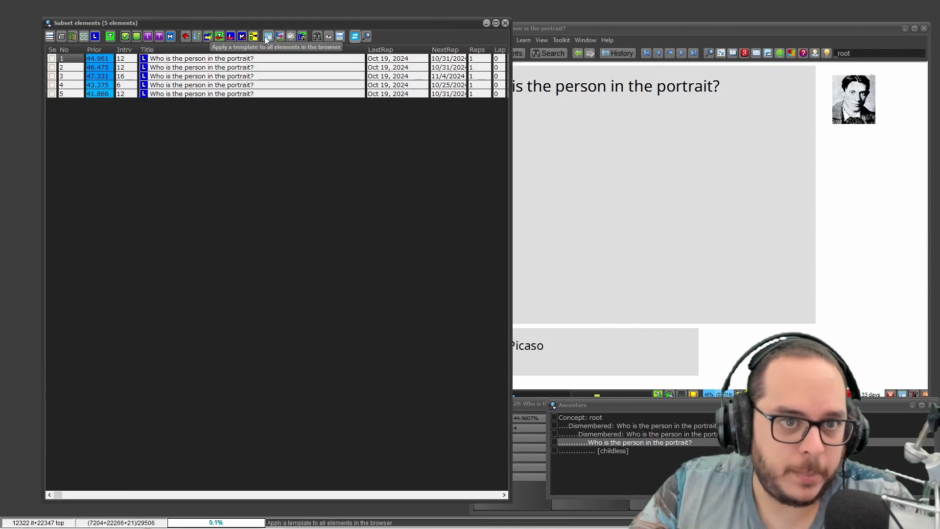
click(266, 36)
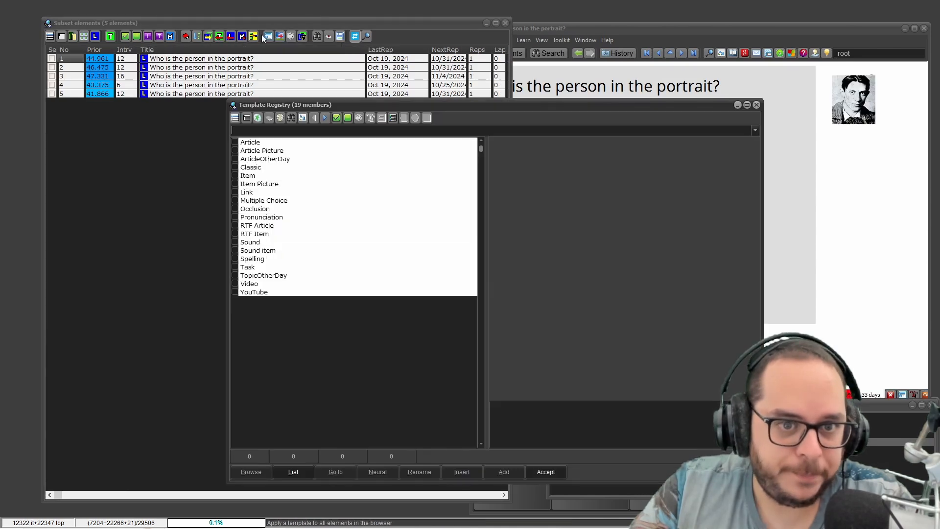
click(251, 176)
click(254, 192)
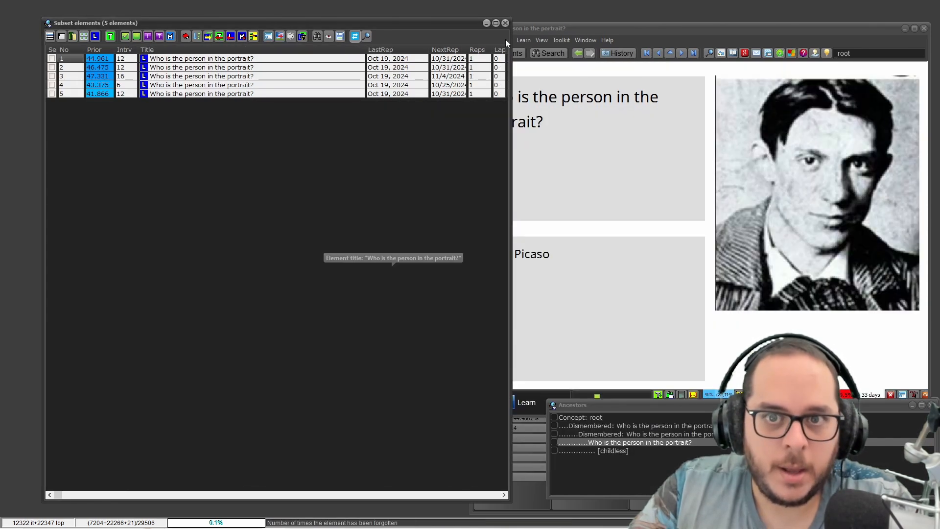
click(506, 23)
key(ctrl+F5)
Step: Check the enlarged portrait layout in the first three child items, testing the second one by revealing its answer
click(134, 302)
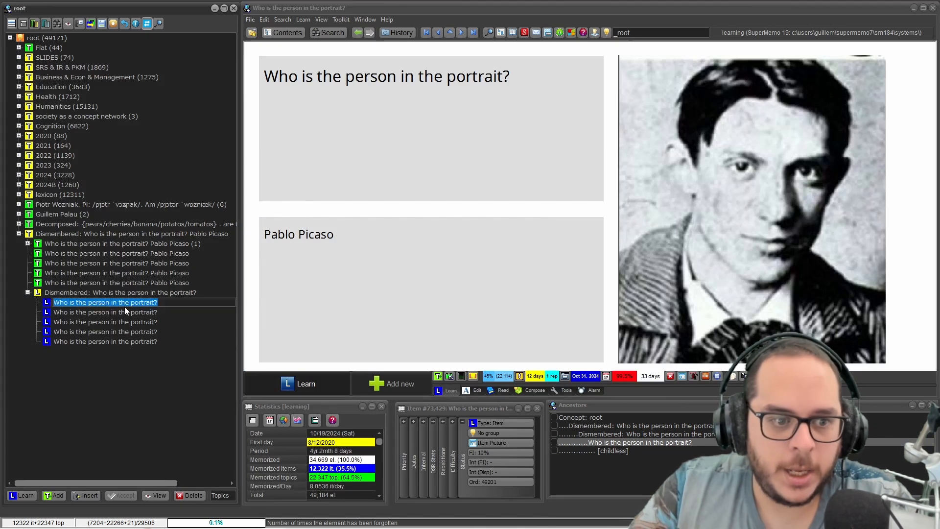
click(128, 312)
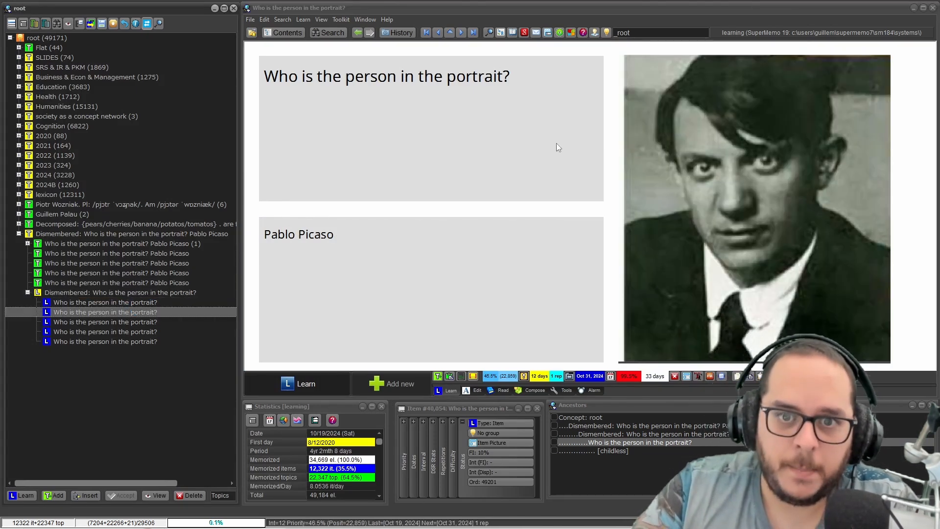
key(ctrl+l)
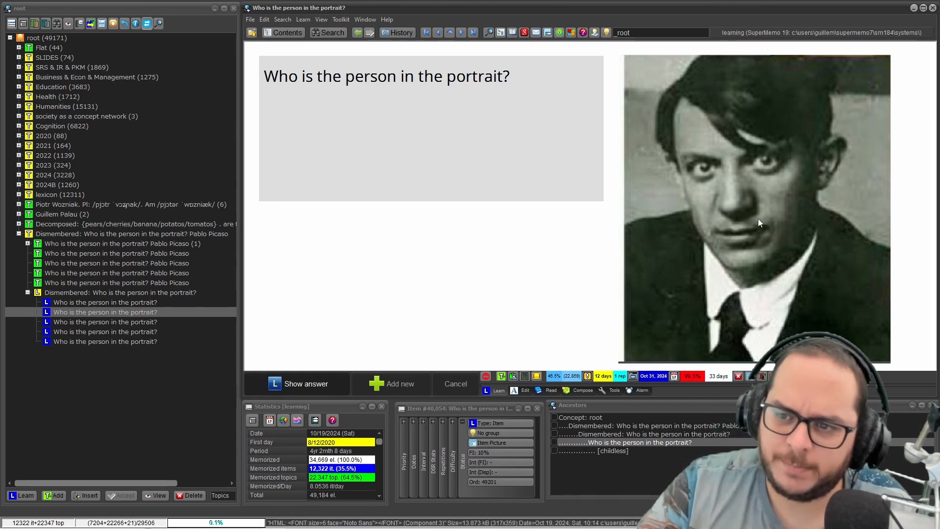
key(Return)
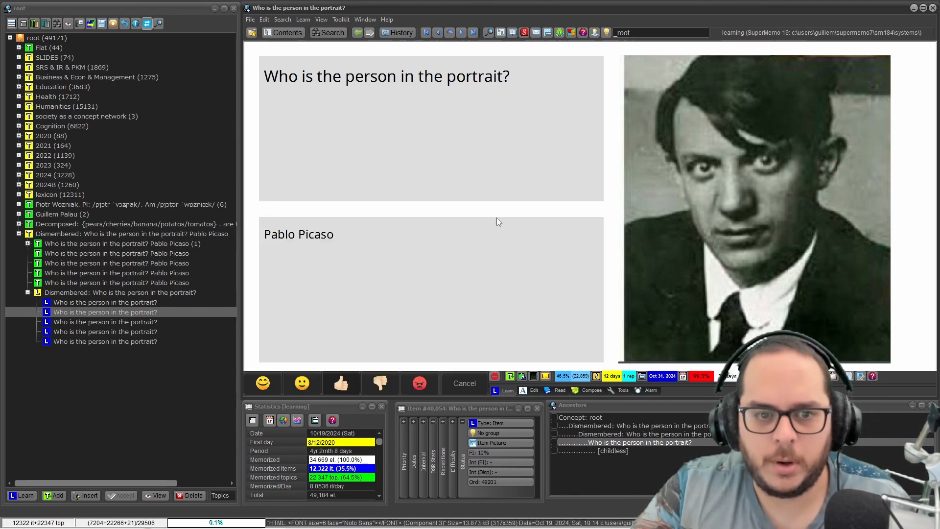
click(100, 322)
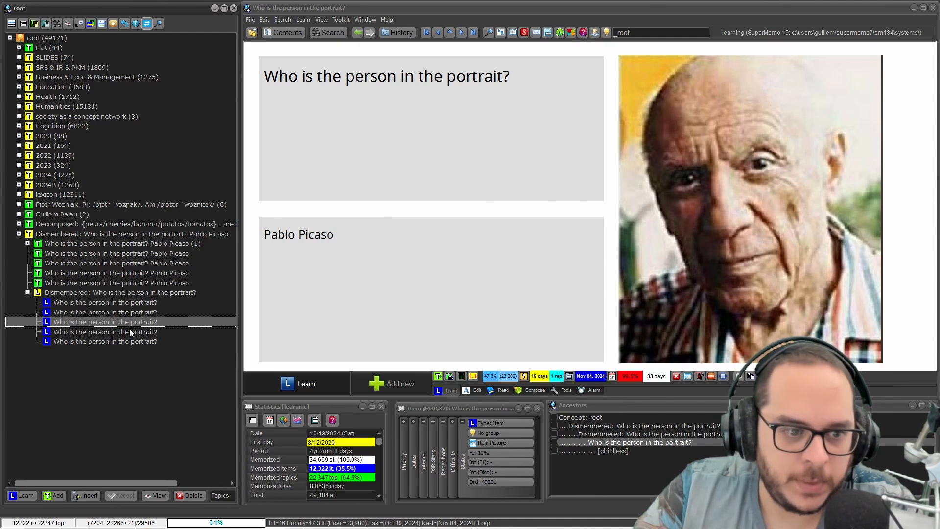
Step: Return to the dismembered parent item and select the "Dismembered:" prefix in its title
click(135, 293)
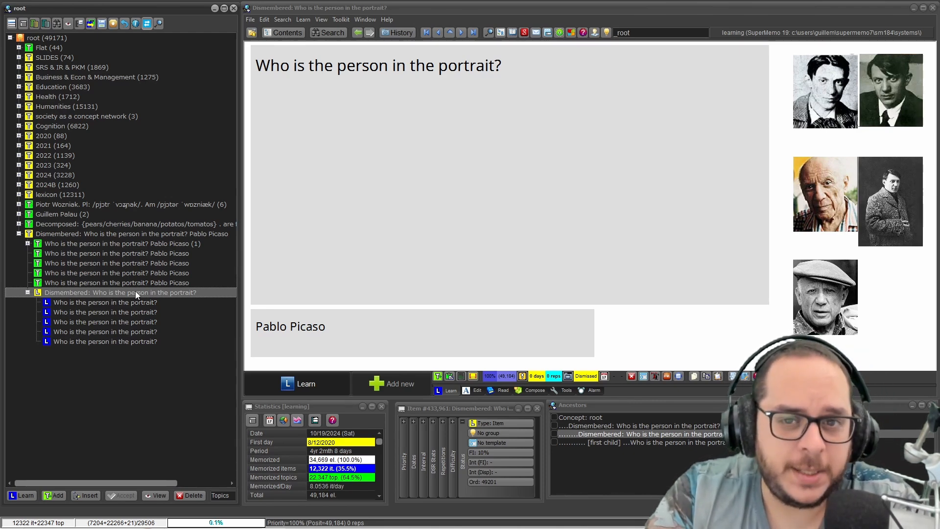
click(343, 279)
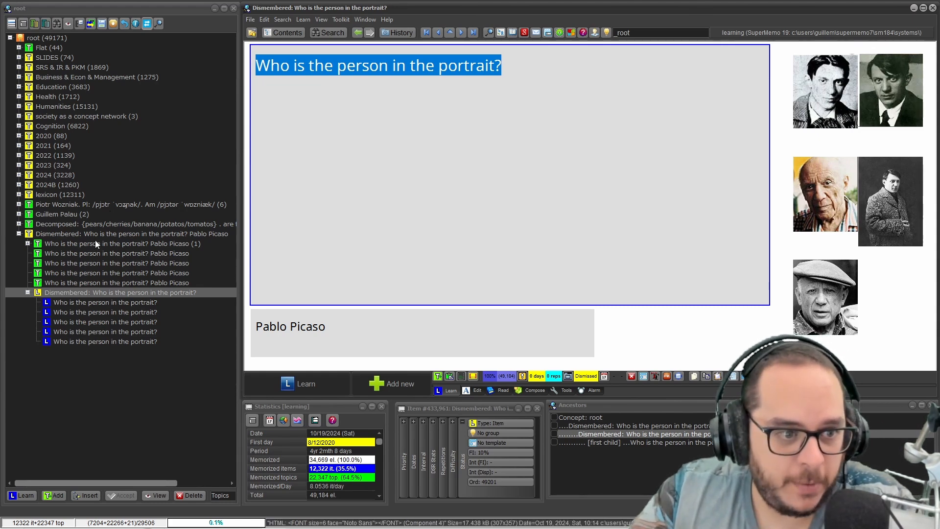
click(57, 226)
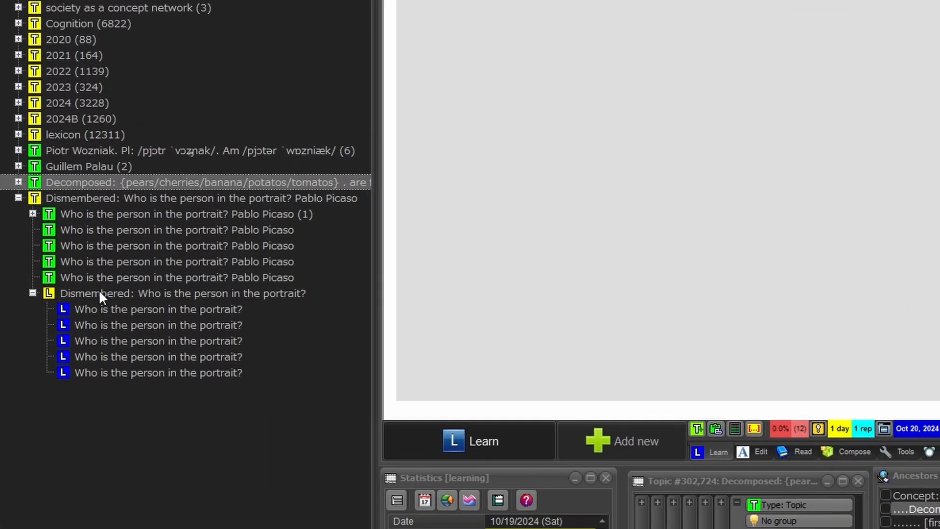
click(69, 293)
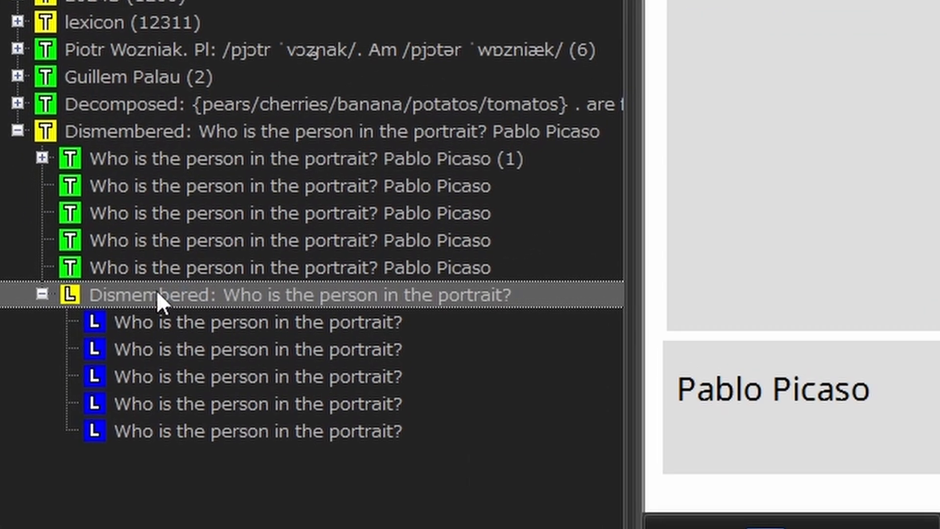
click(261, 301)
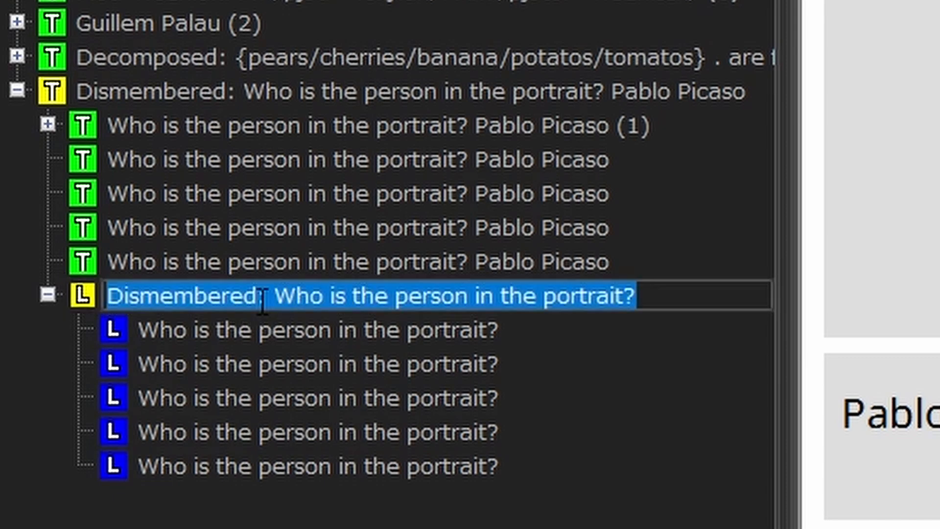
double_click(263, 301)
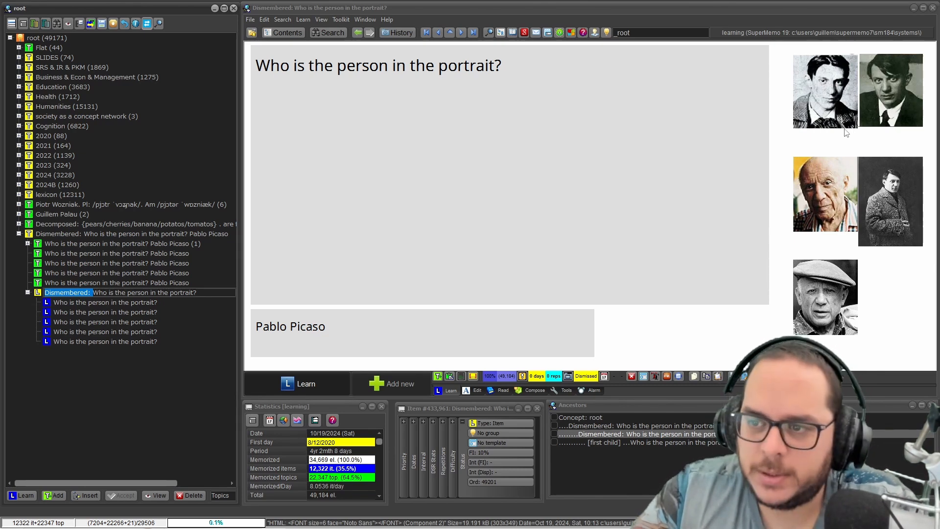
Step: Open the second child item and search the collection for elements containing "Dismembered:"
click(134, 314)
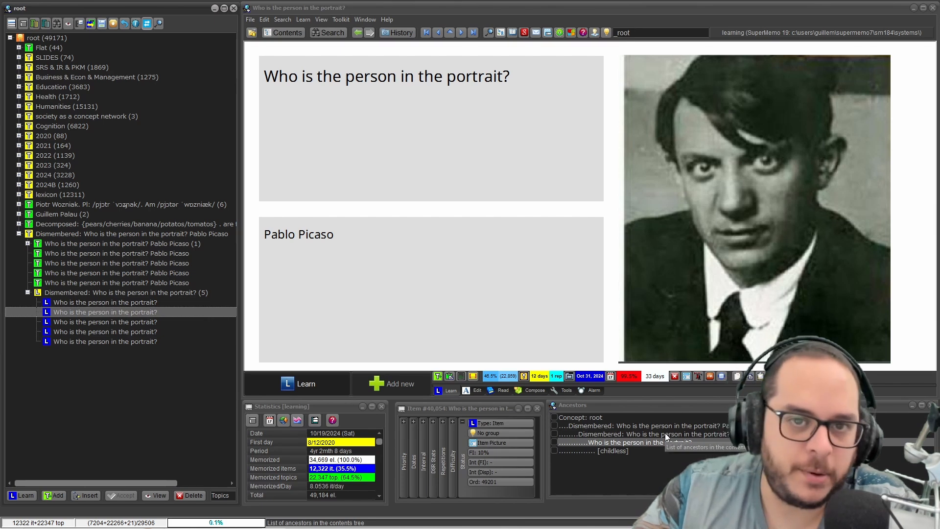
click(329, 33)
key(End)
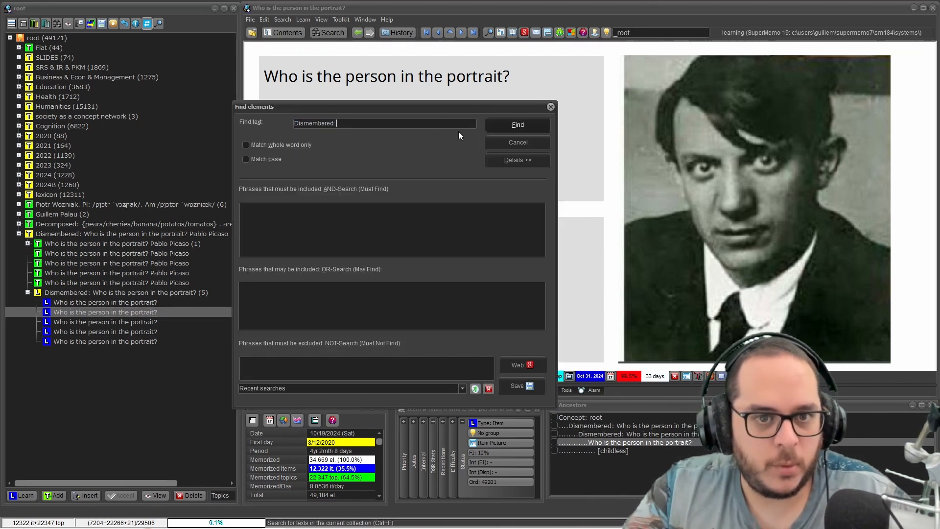
click(501, 124)
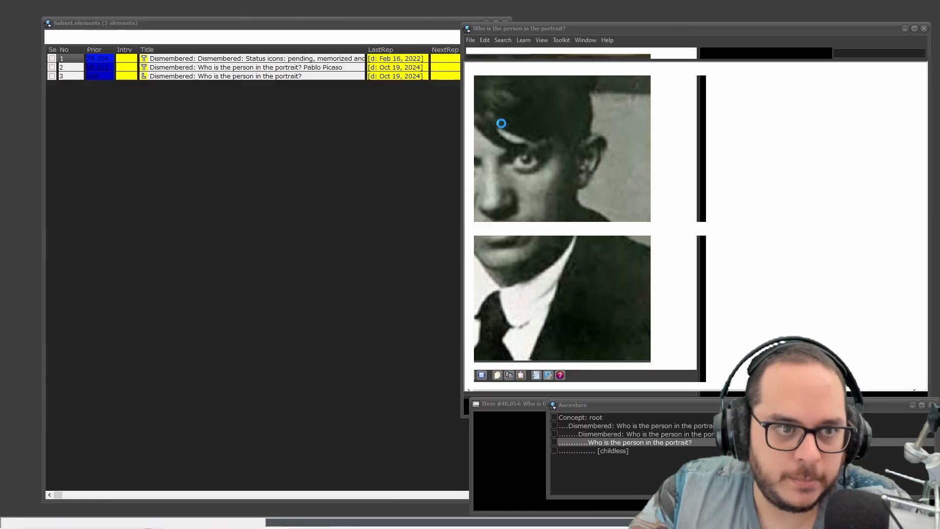